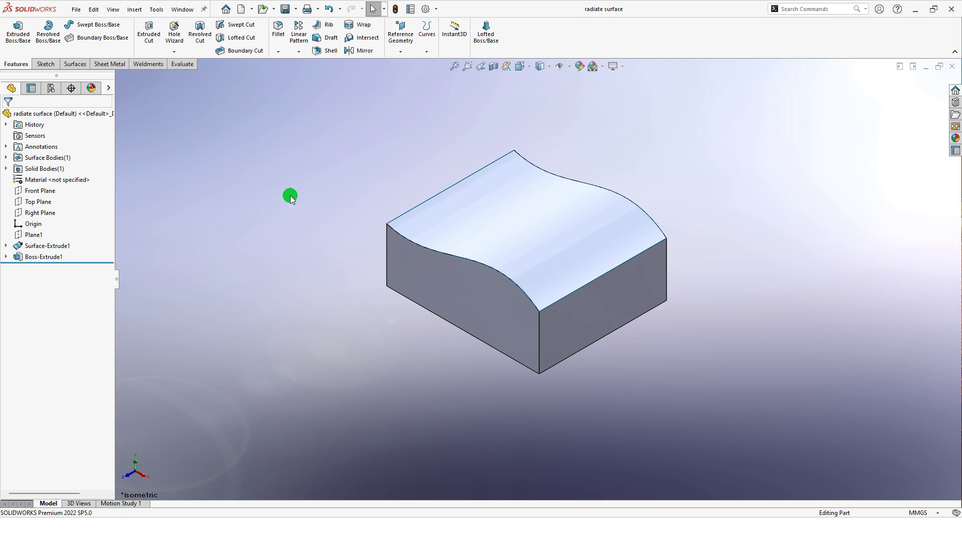
Step: Start a new Radiate Surface feature from the Insert > Surface menu
left_click(134, 9)
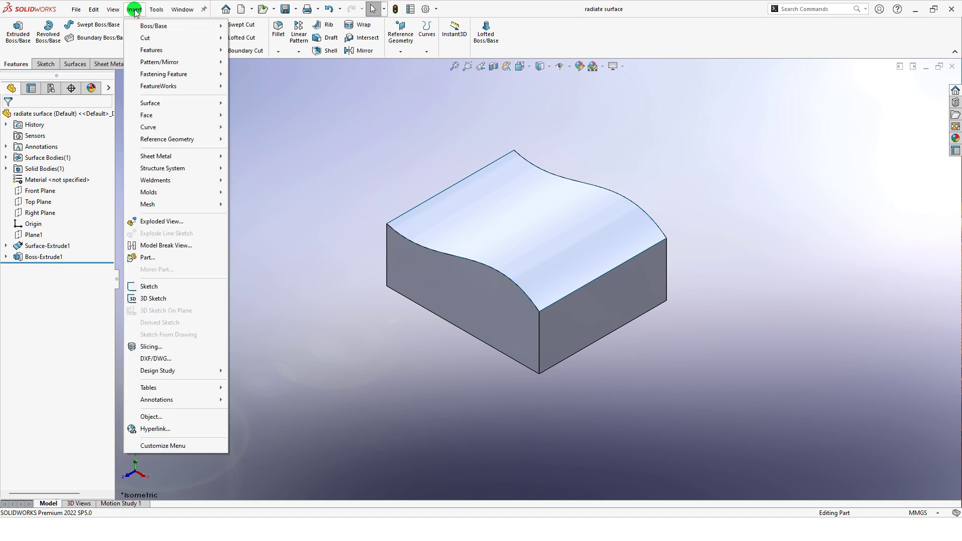
mouse_move(150, 103)
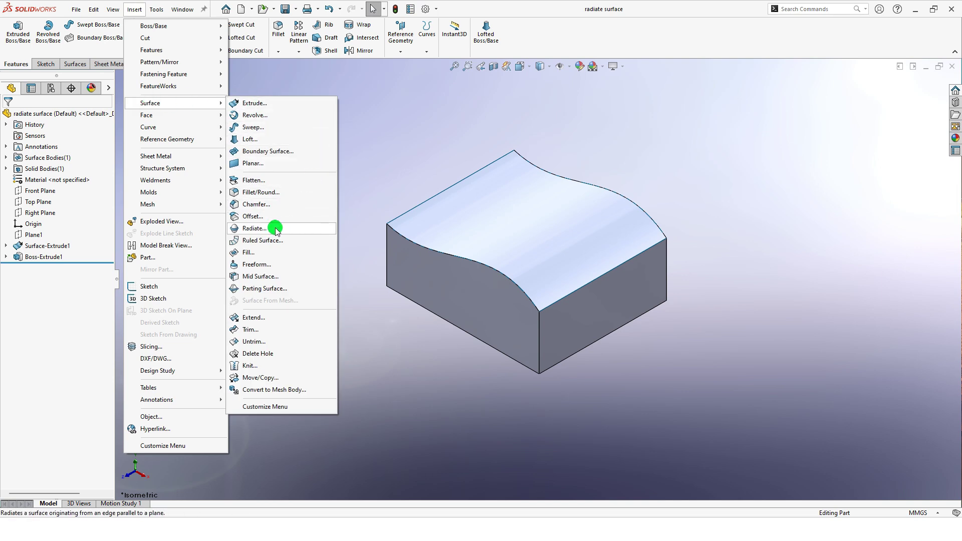
left_click(297, 229)
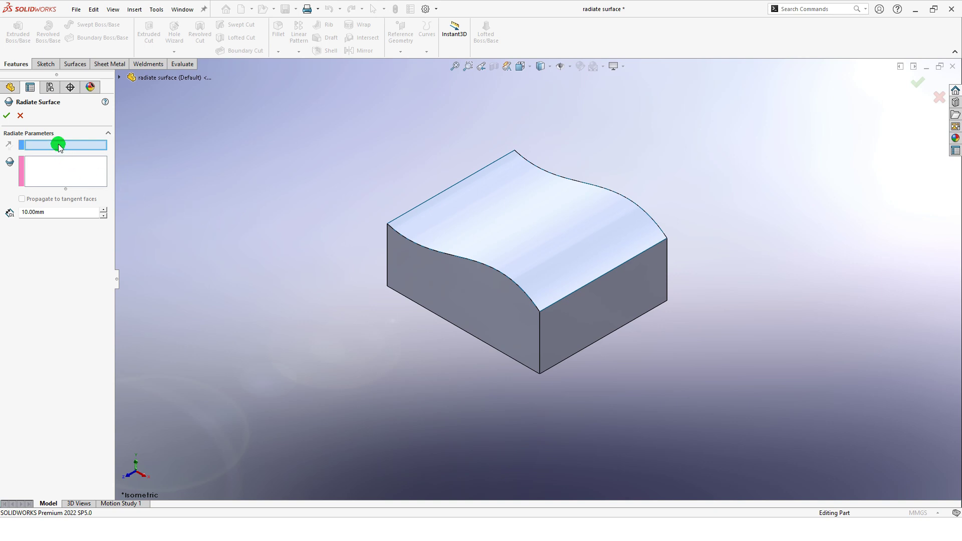
Step: Pick Top Plane from the flyout feature tree as the radiate direction reference
left_click(120, 78)
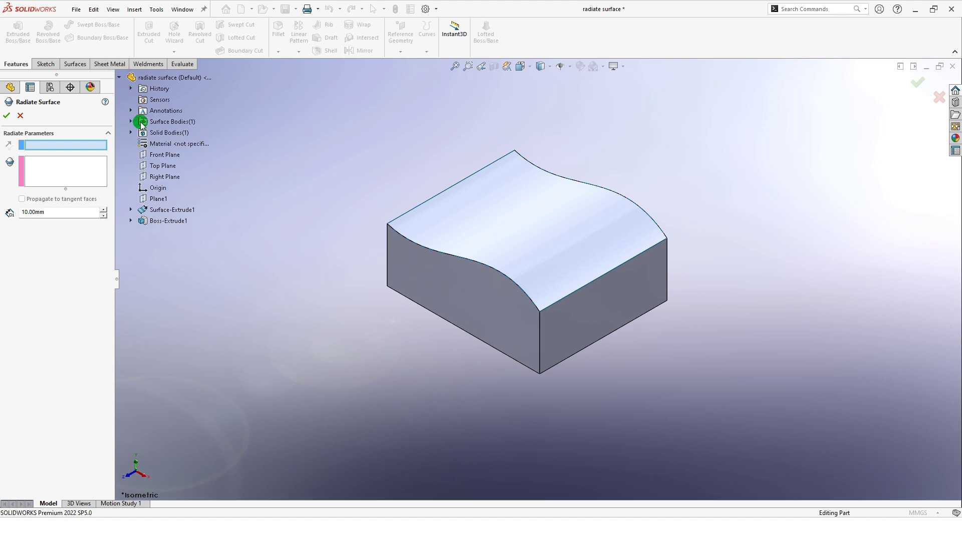
left_click(167, 167)
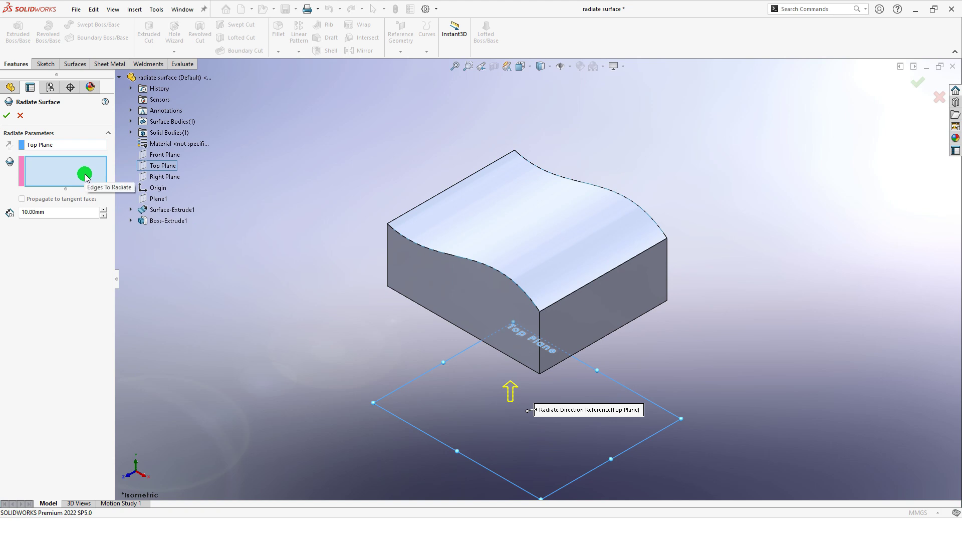
Step: Select the first, back curved, right and front curved top edges to radiate
left_click(421, 205)
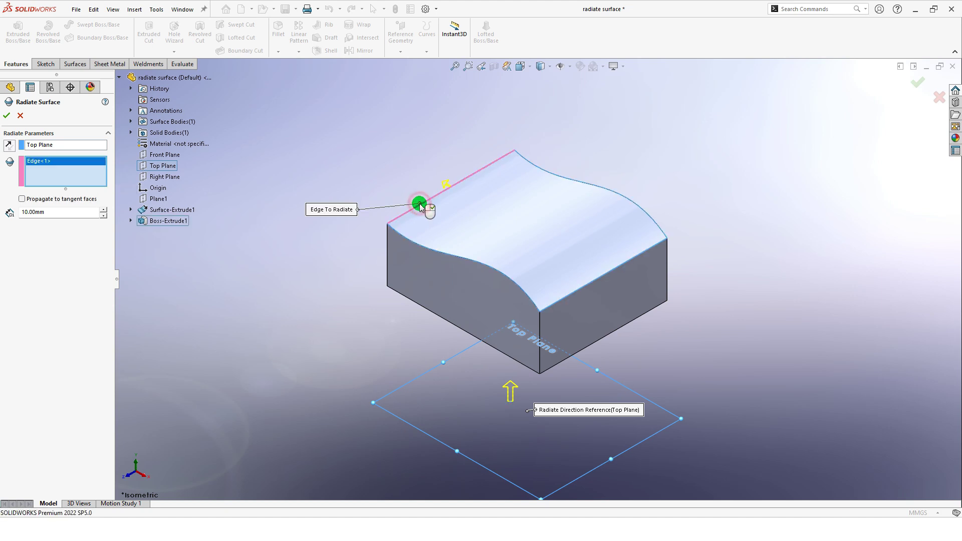
left_click(597, 188)
left_click(650, 251)
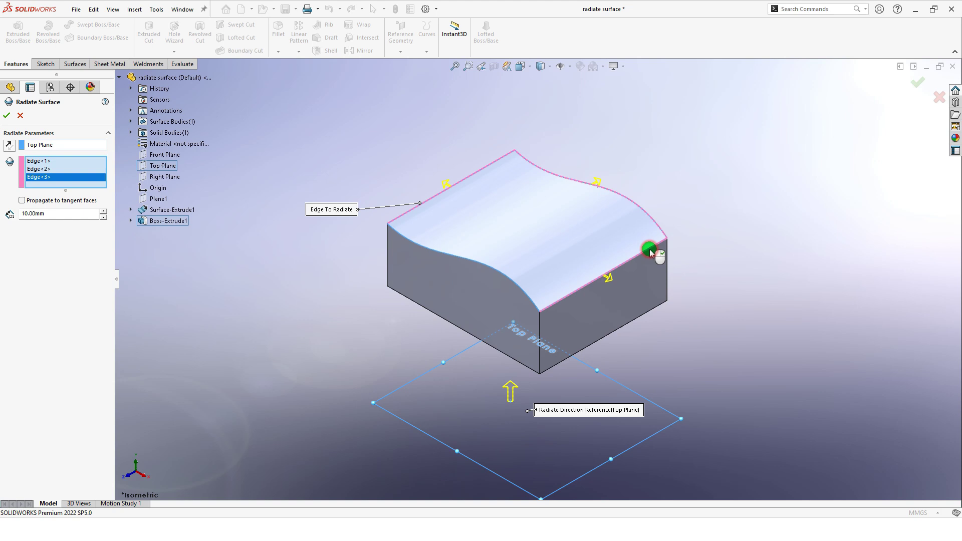
left_click(479, 265)
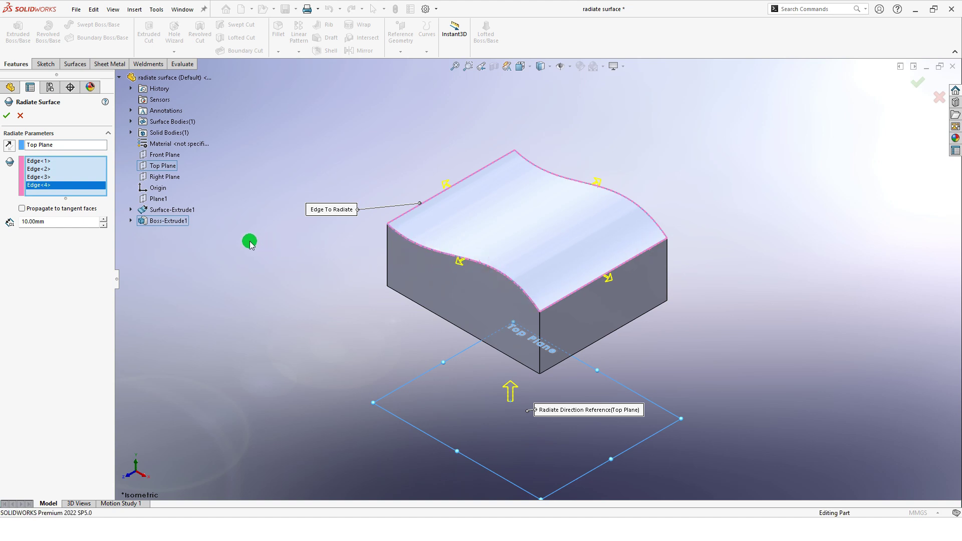
Step: Set the radiate distance to 30 mm and create Surface-Radiate1
mouse_move(32, 221)
left_mouse_down()
mouse_move(45, 221)
mouse_move(6, 223)
left_mouse_up()
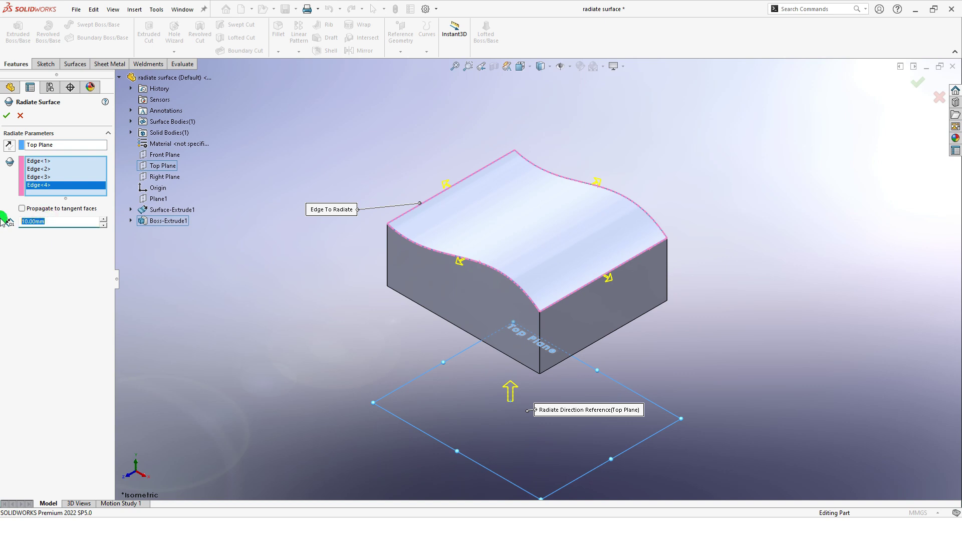
type("30")
left_click(17, 239)
left_click(7, 114)
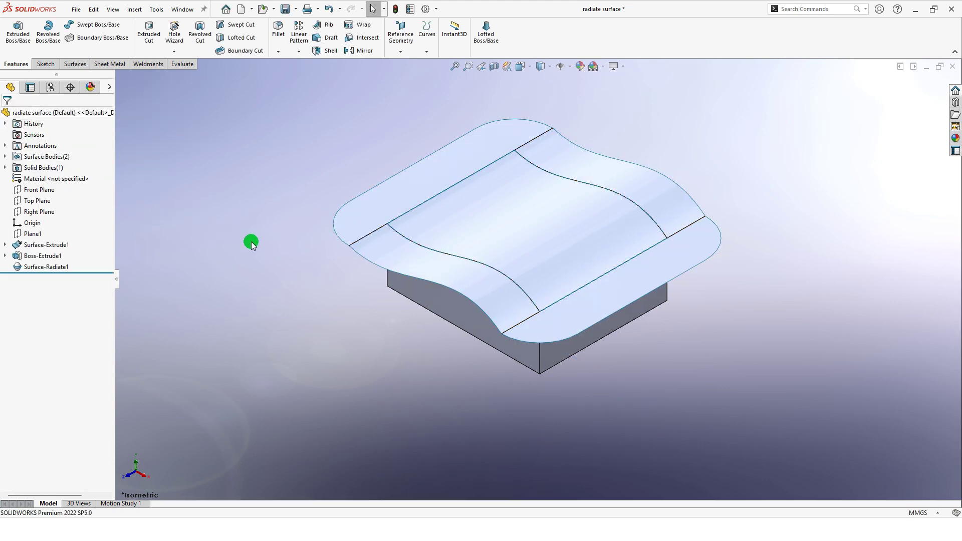
Step: Save the part and make Top Plane visible
key("ctrl+s")
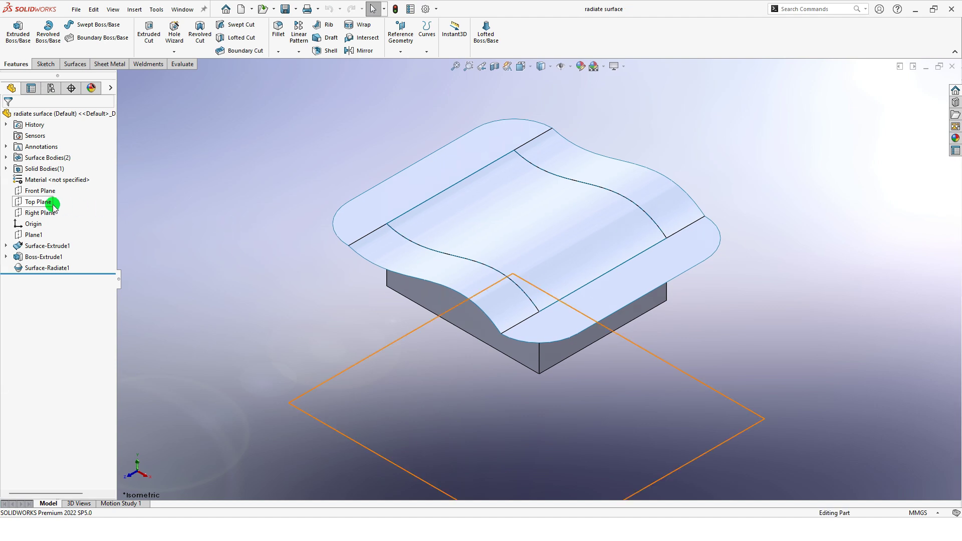
left_click(53, 205)
left_click(79, 191)
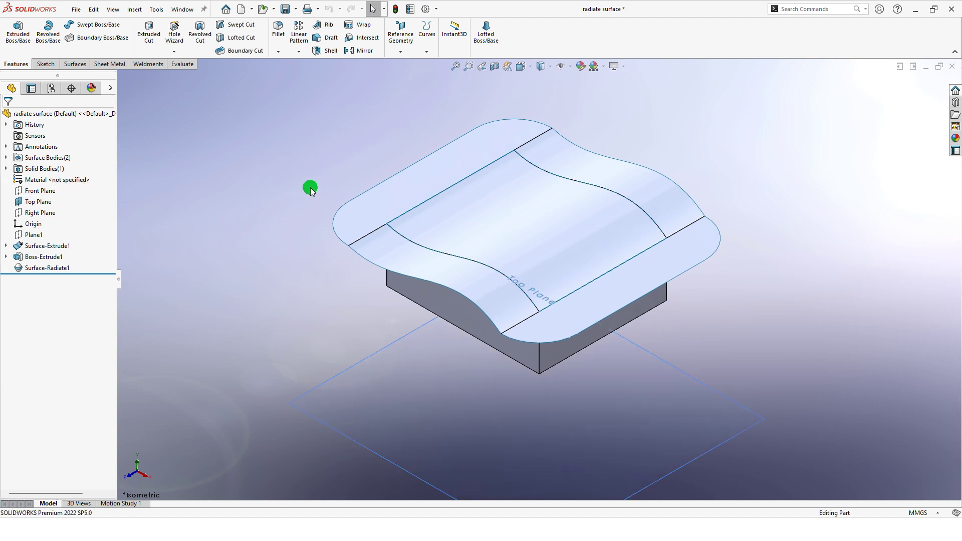
Step: Switch to the Front view, then the Right view, to inspect the flat radiated surface
left_click(522, 65)
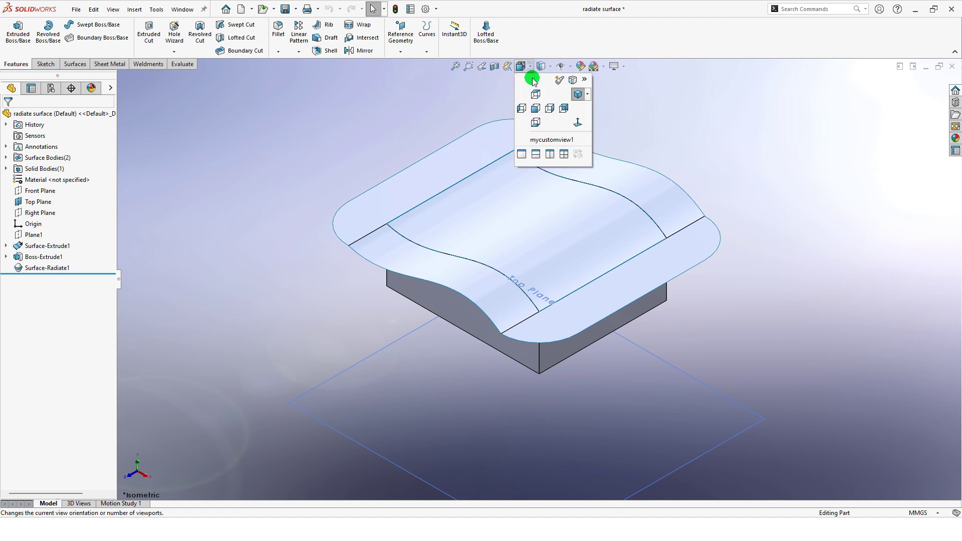
left_click(535, 108)
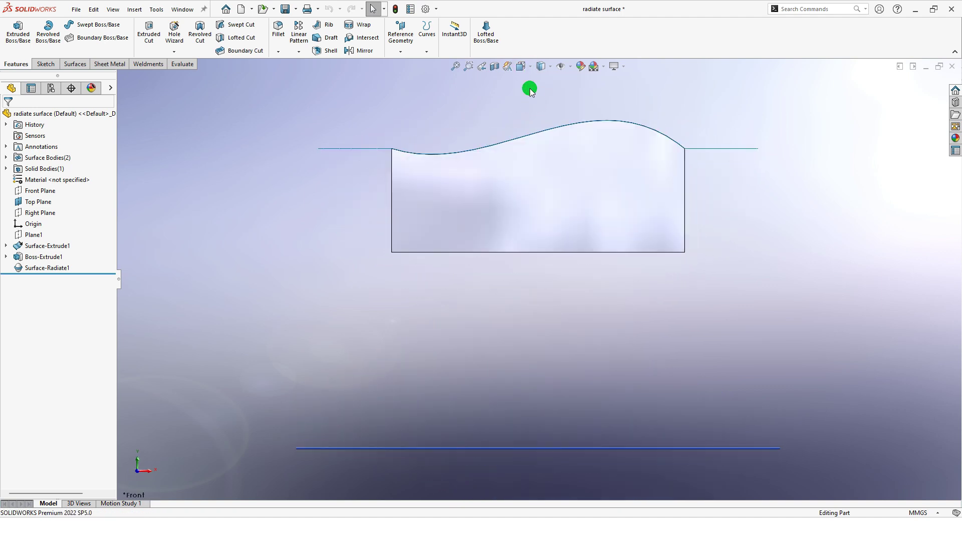
left_click(531, 67)
left_click(549, 101)
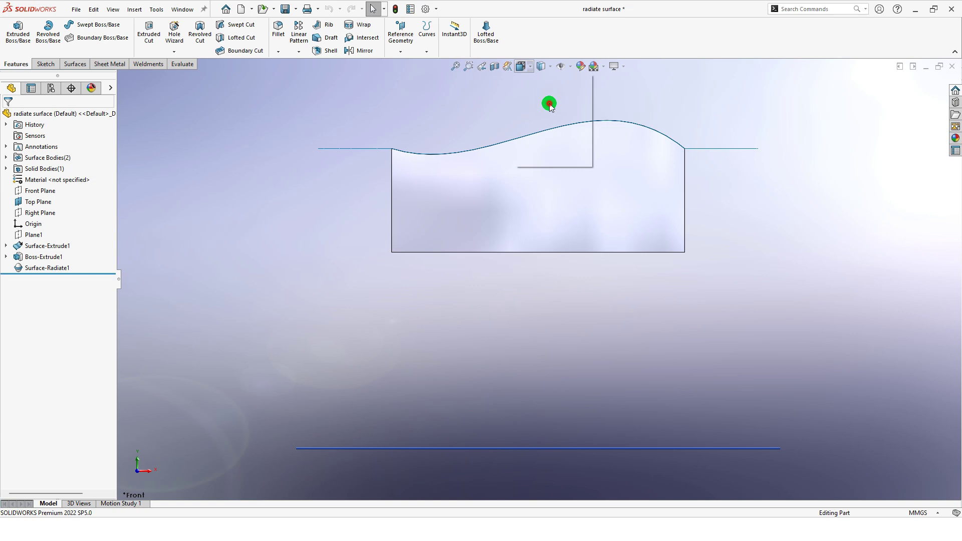